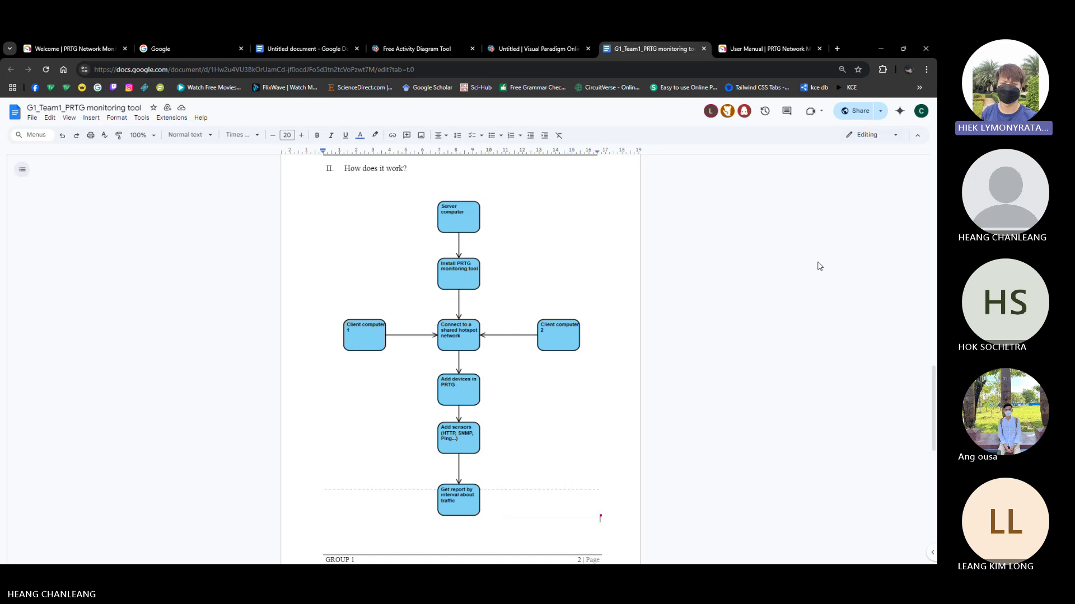
- View the report's remaining sections below the workflow diagram and switch to the PRTG Network Monitor welcome page
scroll(820, 266, down, 5)
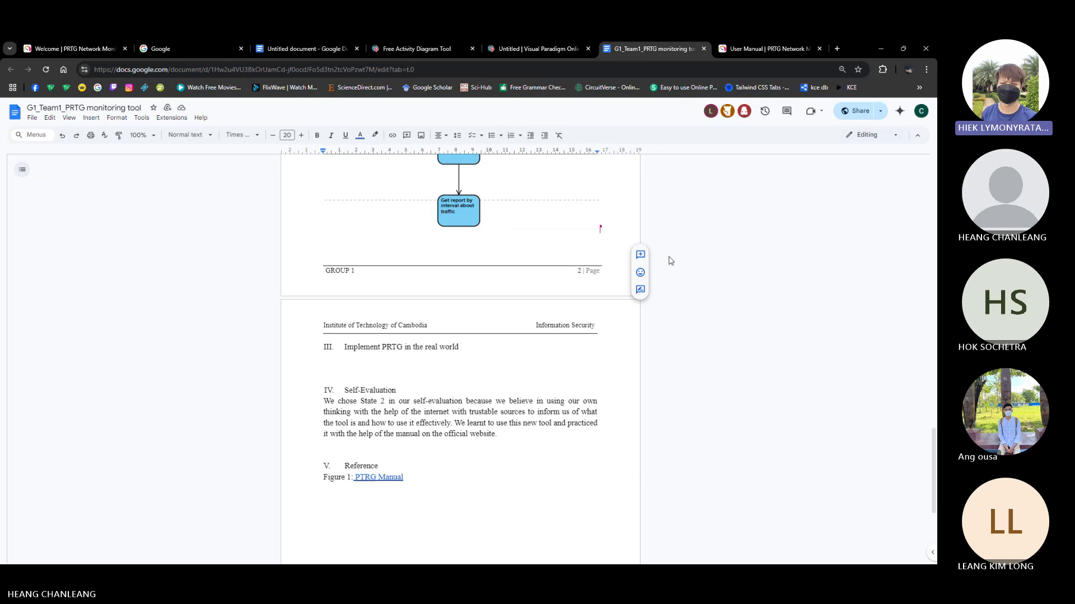
click(89, 46)
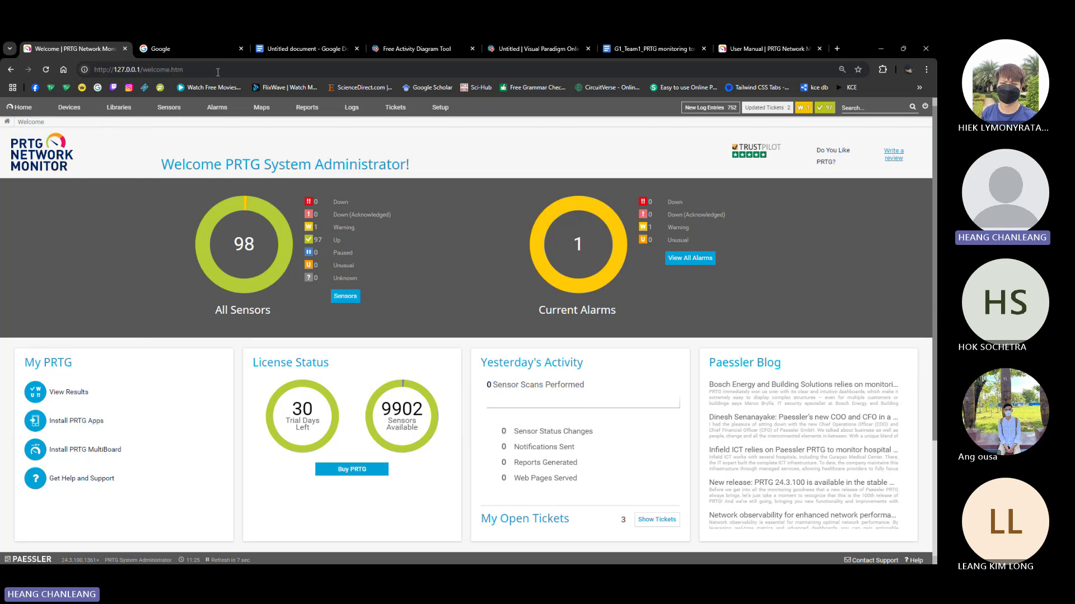
click(197, 70)
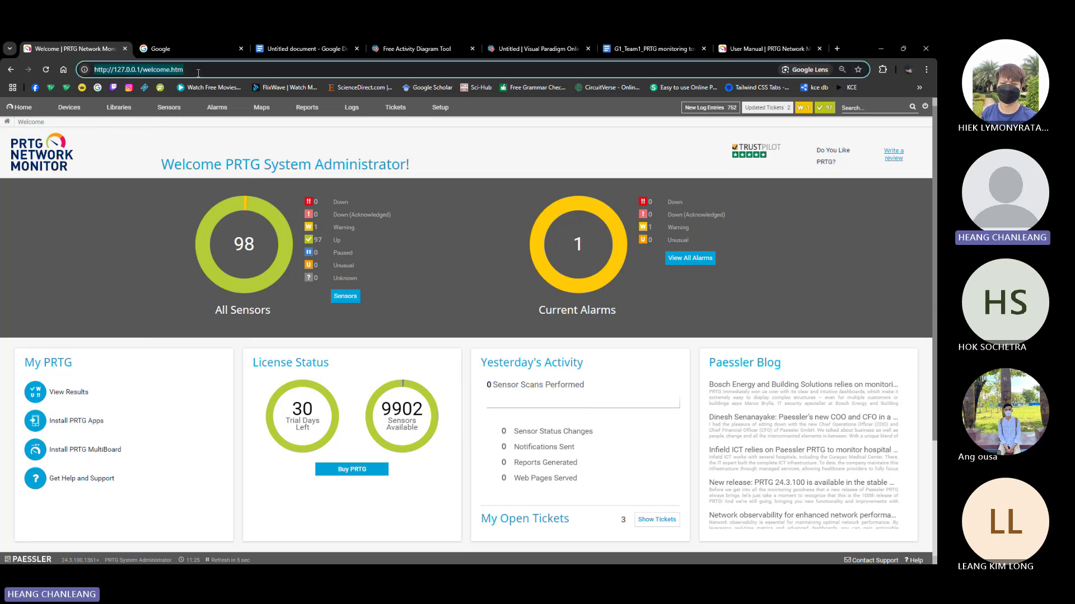
click(156, 136)
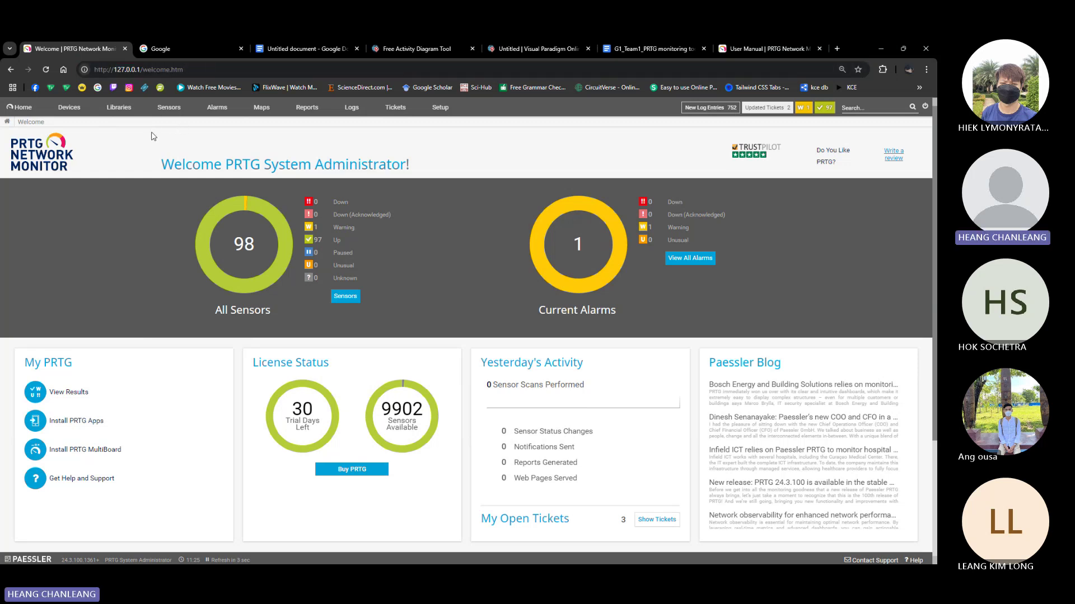
click(200, 72)
click(138, 136)
click(192, 71)
click(151, 124)
click(193, 72)
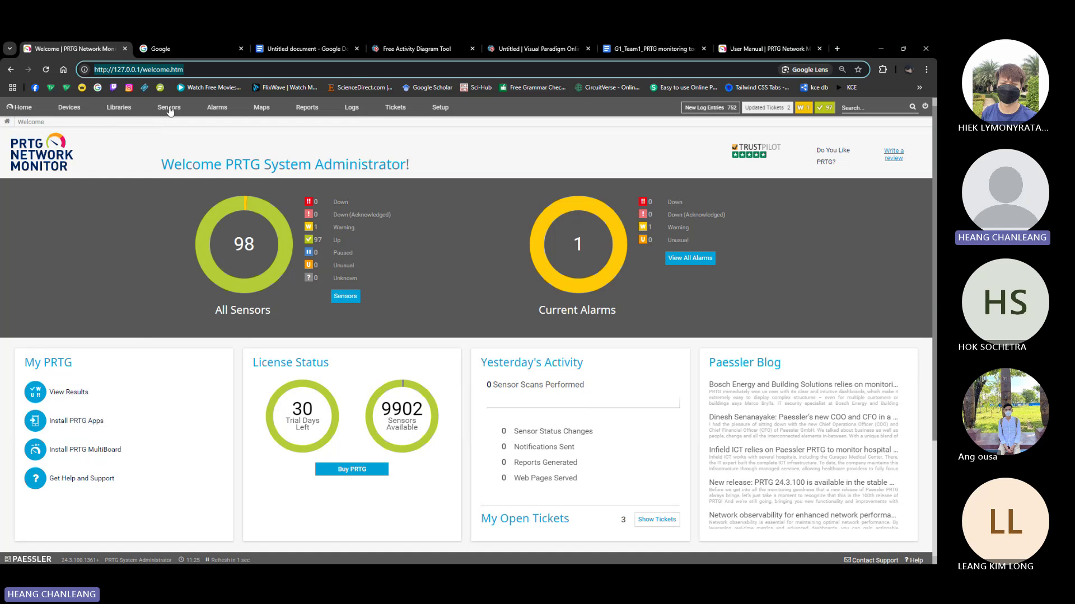
click(146, 130)
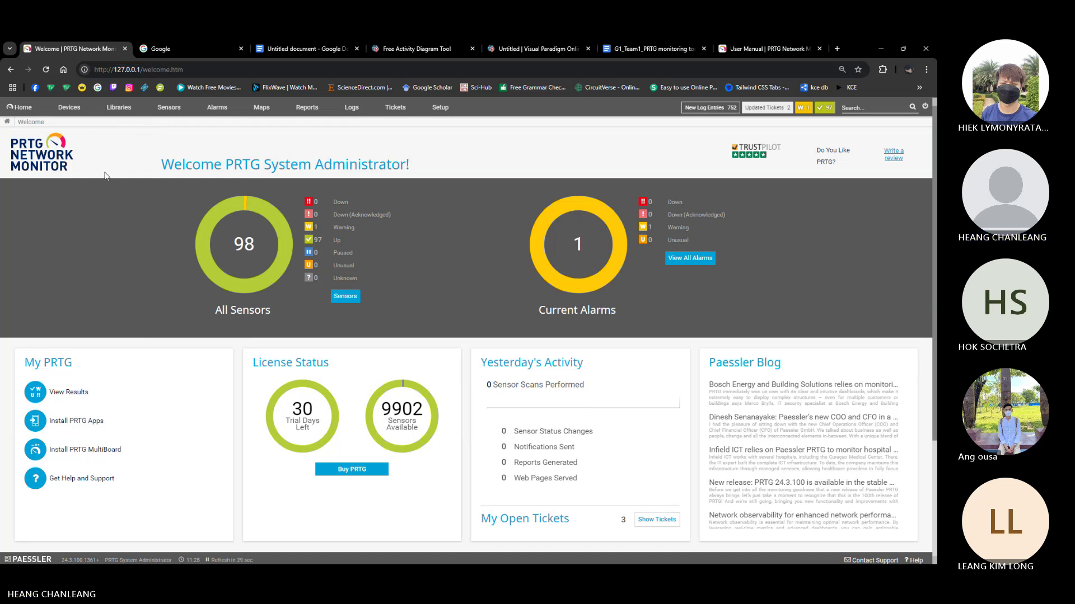
- Open the infosec device from the device list and examine its sensor gauges and sensor table
mouse_move(74, 112)
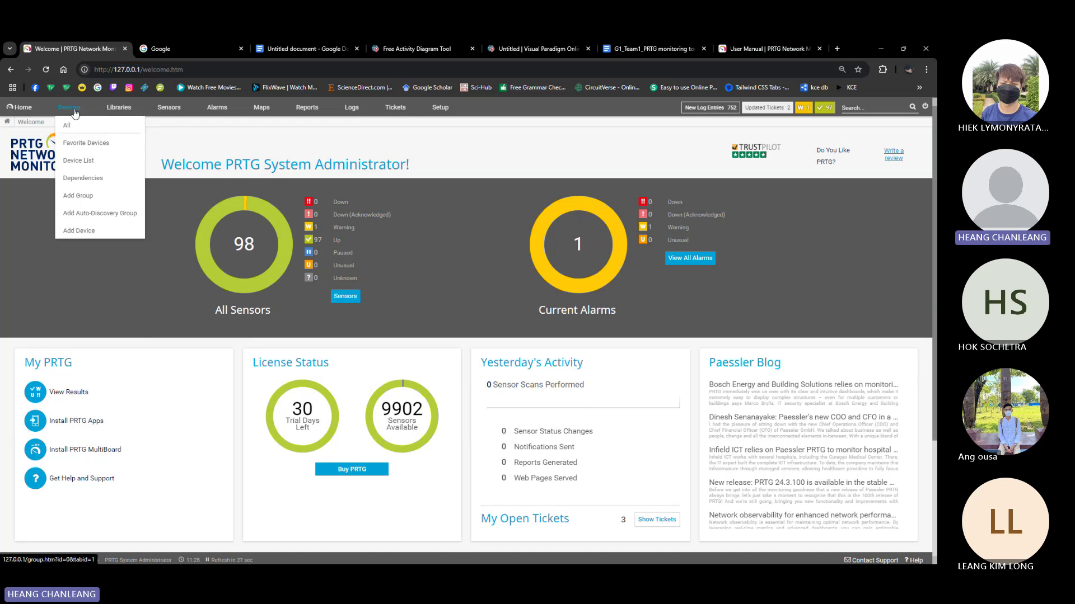
click(84, 164)
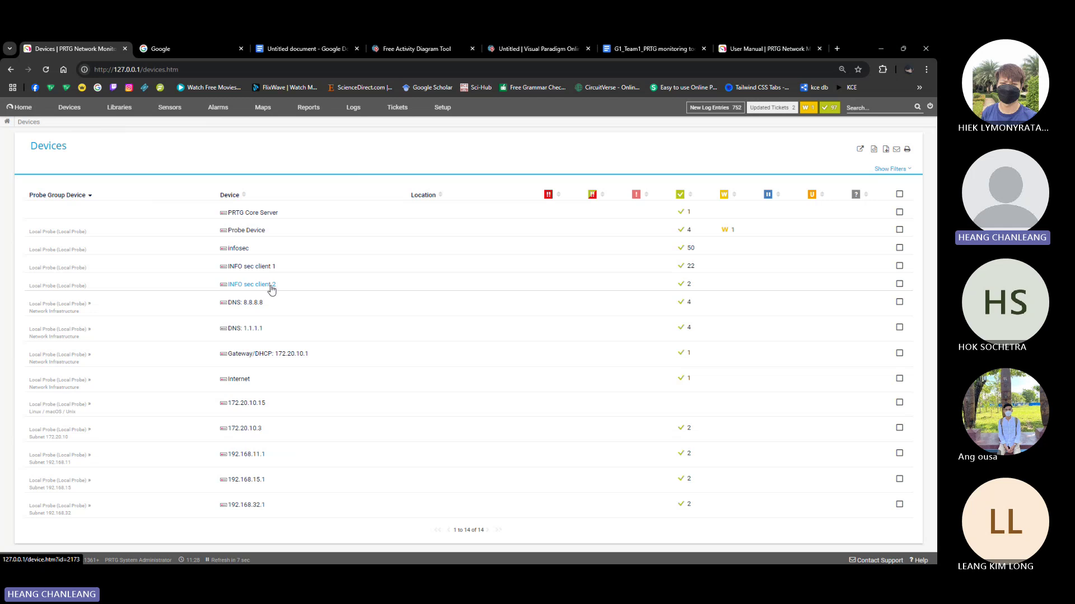
click(245, 250)
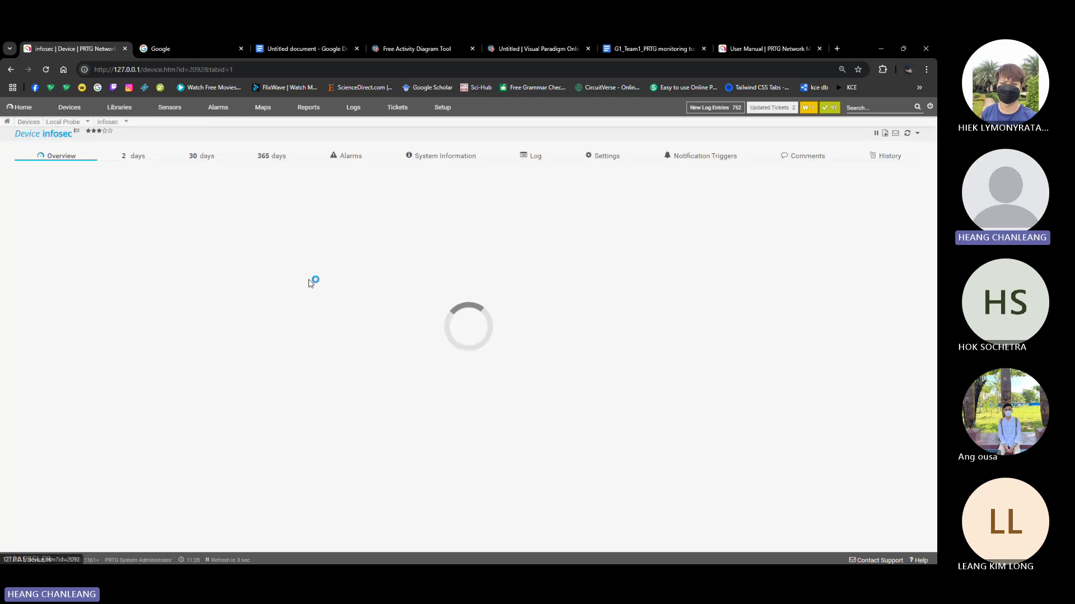
scroll(375, 302, down, 2)
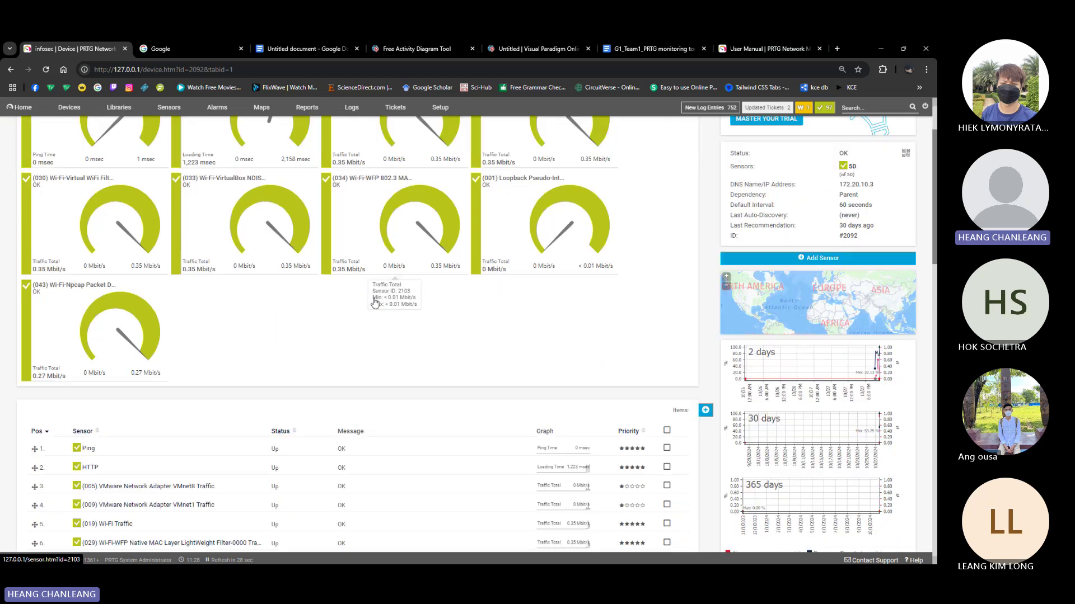
scroll(374, 302, down, 3)
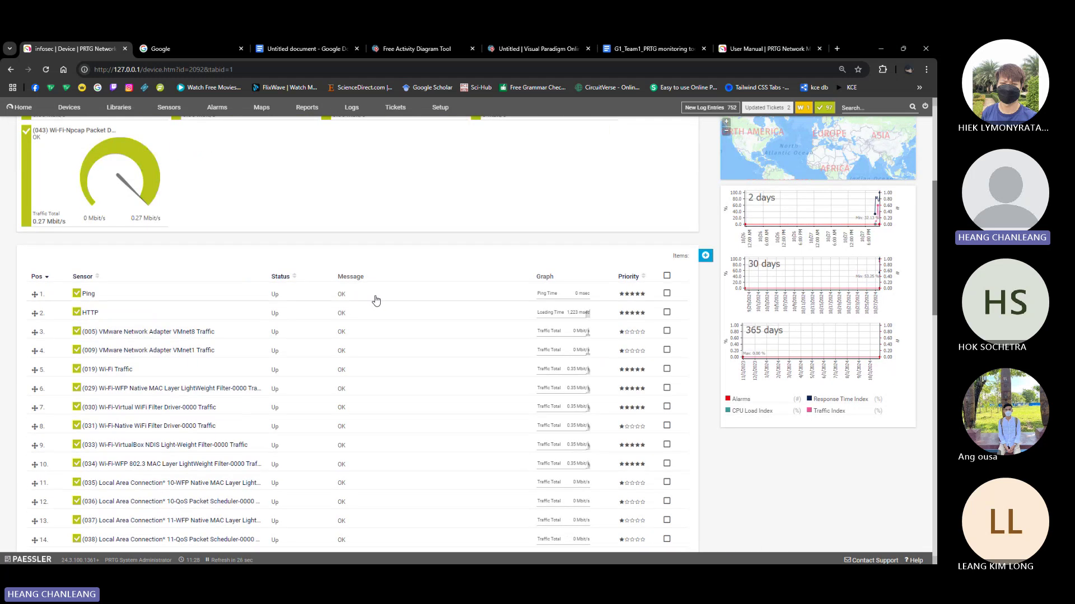
scroll(375, 301, up, 5)
scroll(372, 305, down, 5)
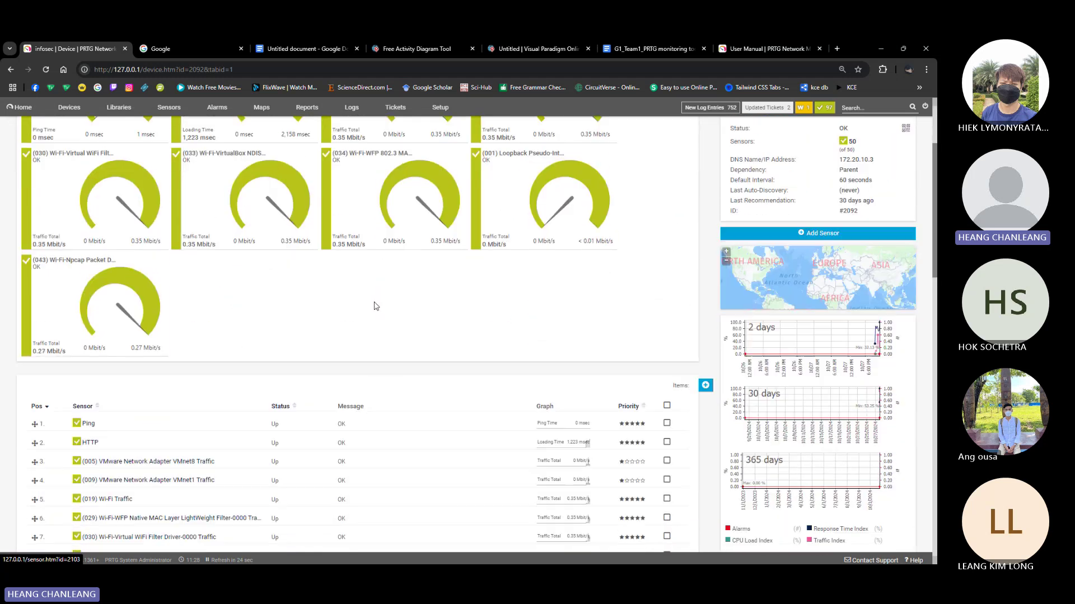
scroll(347, 271, up, 5)
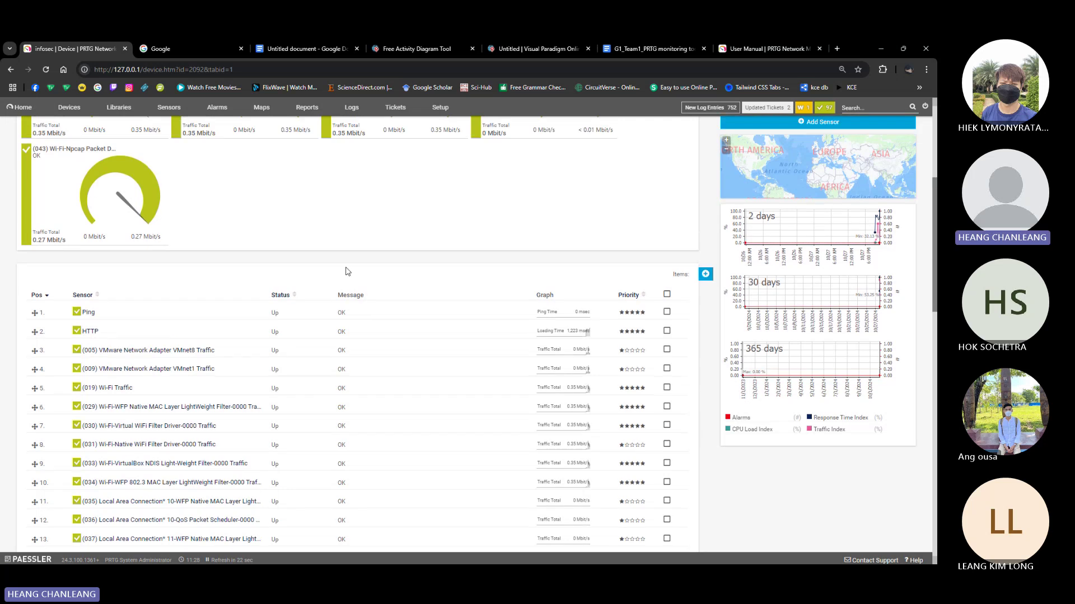
scroll(372, 271, down, 5)
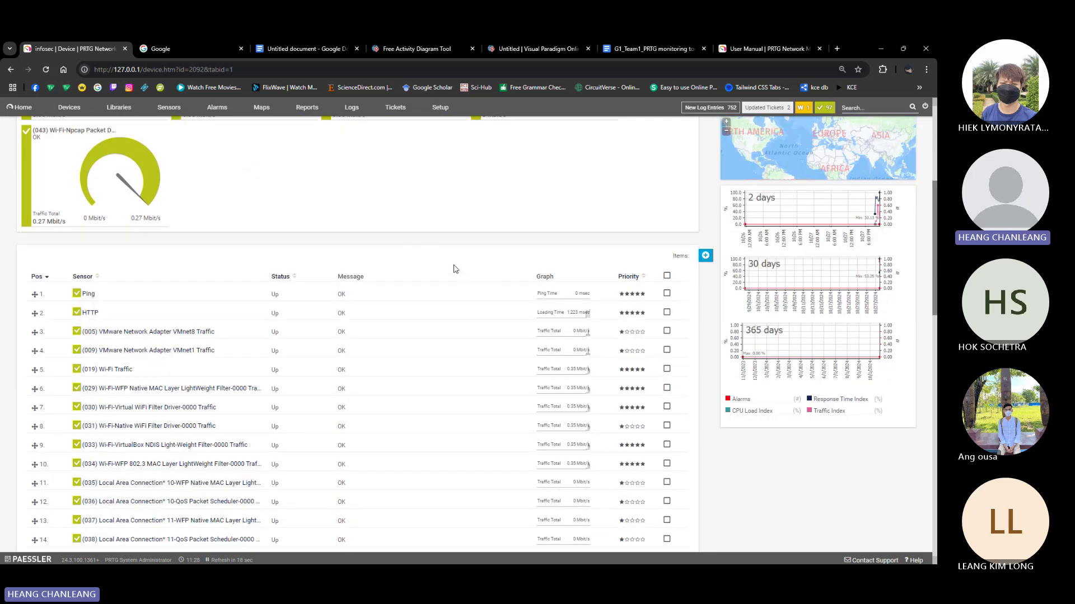
scroll(454, 269, up, 5)
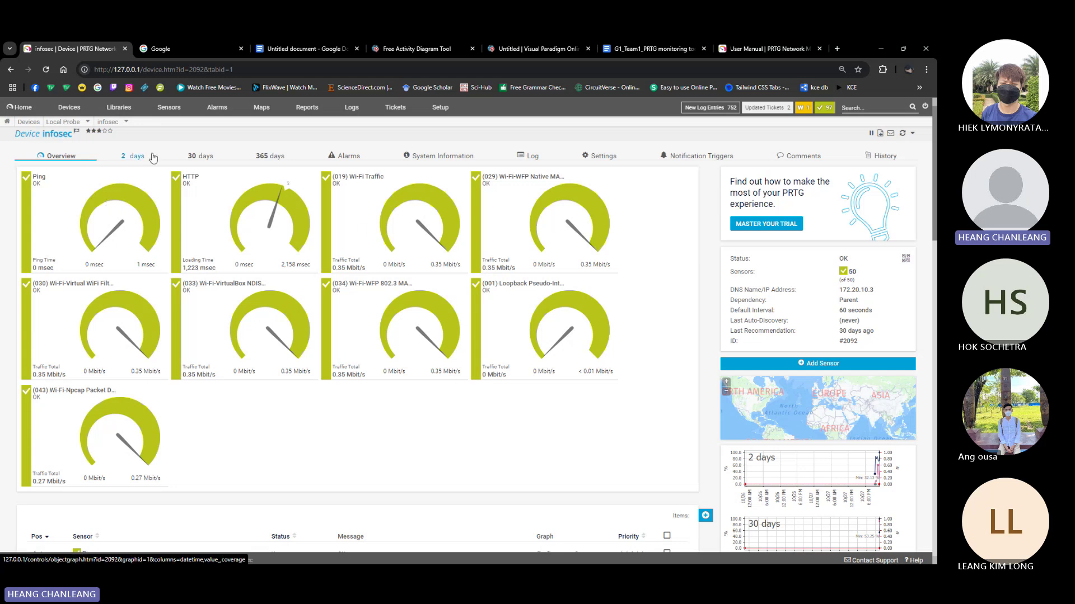
- Return to the device list and open the overview of the INFO sec client 1 device
mouse_move(65, 108)
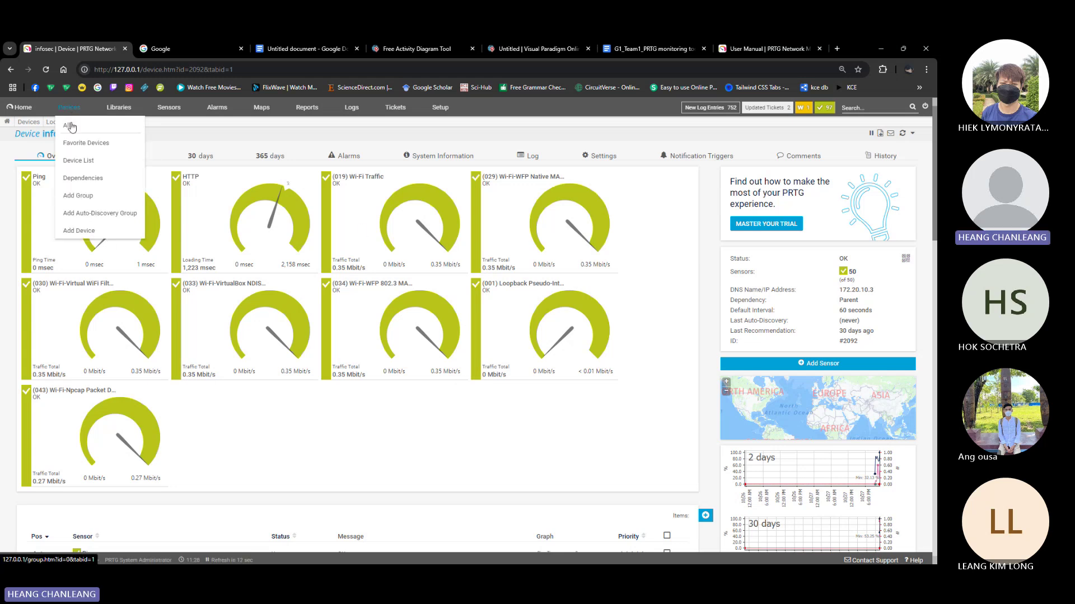
click(84, 161)
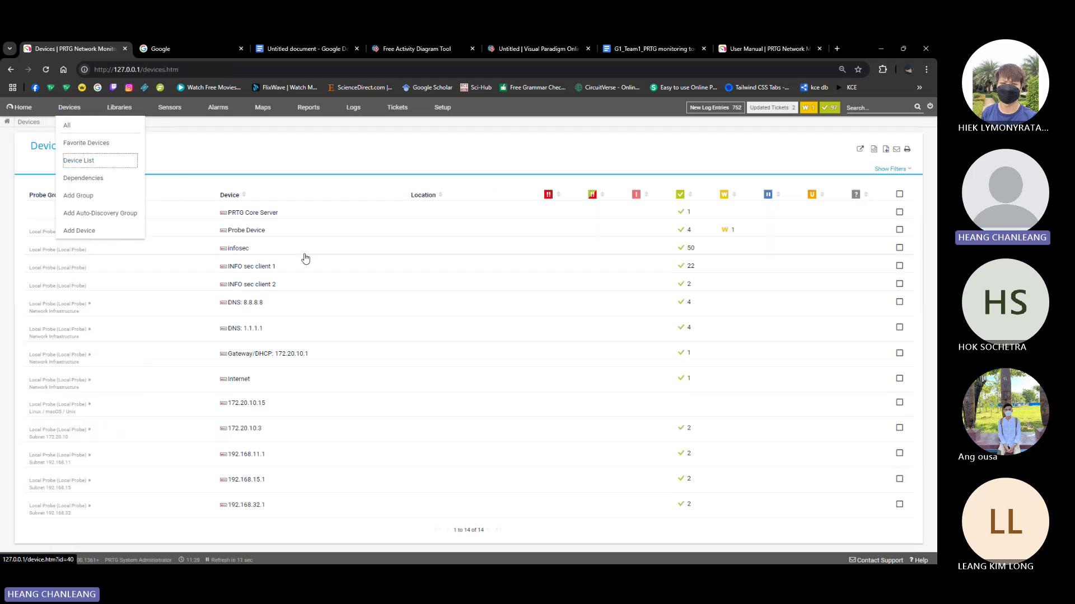
click(263, 273)
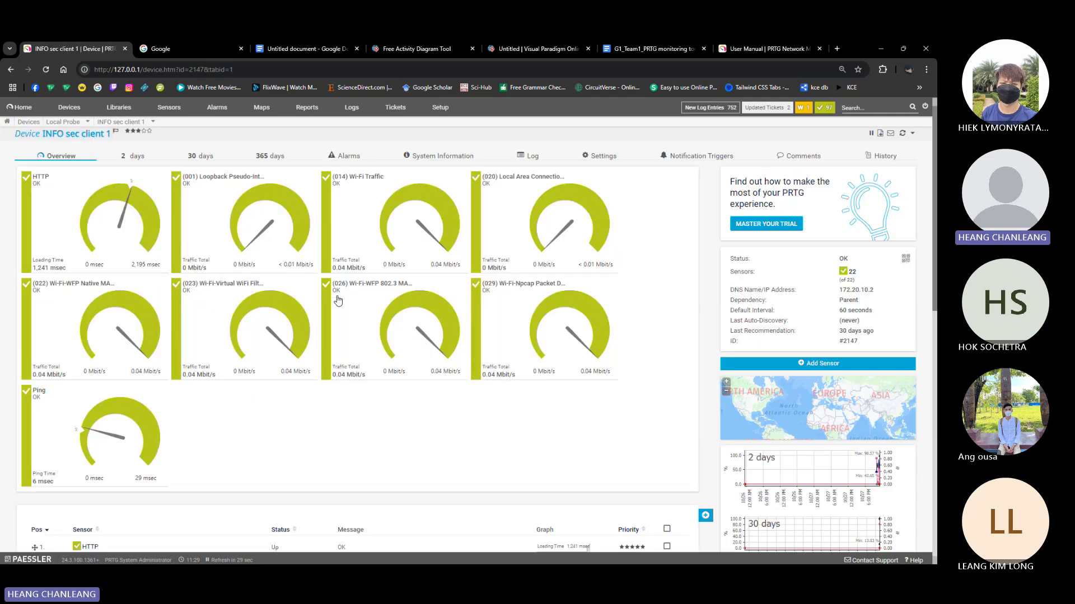
- Open the Root group of all devices and examine its 2 days graphs for the individual sensors
click(70, 107)
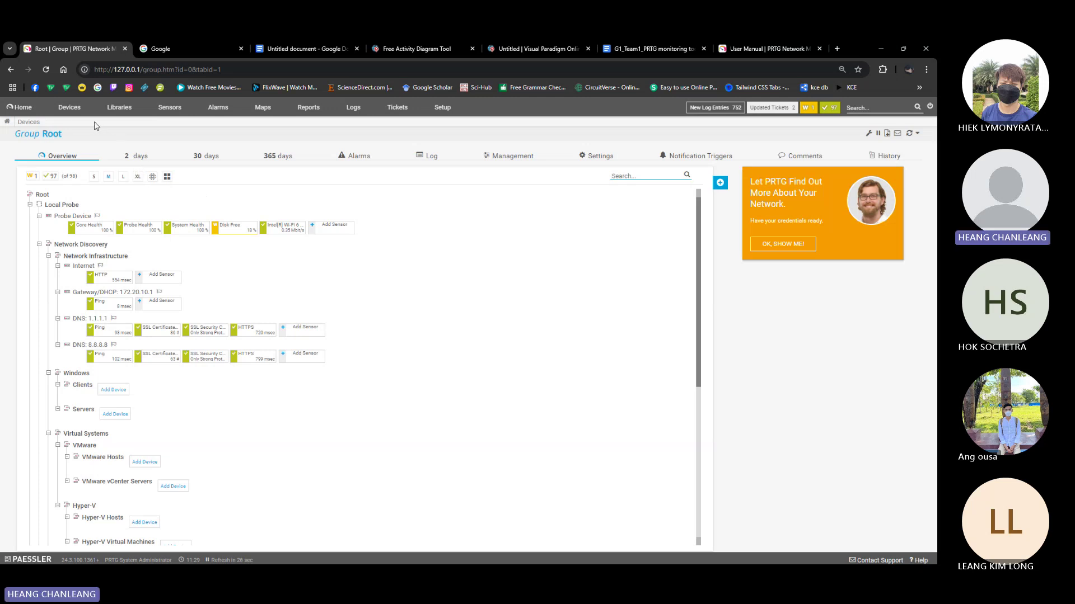
mouse_move(70, 108)
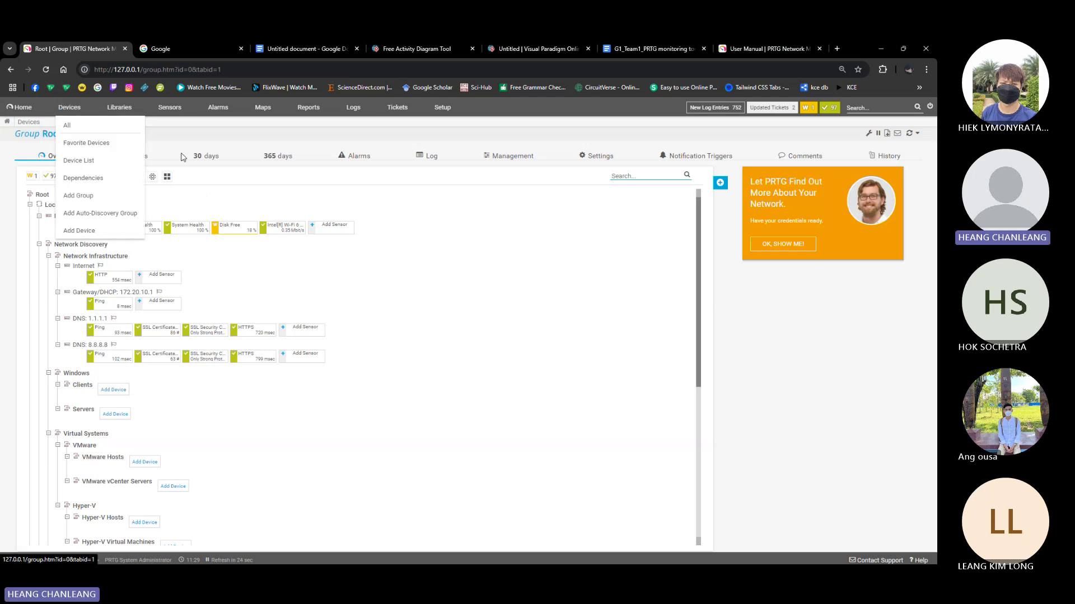
click(158, 159)
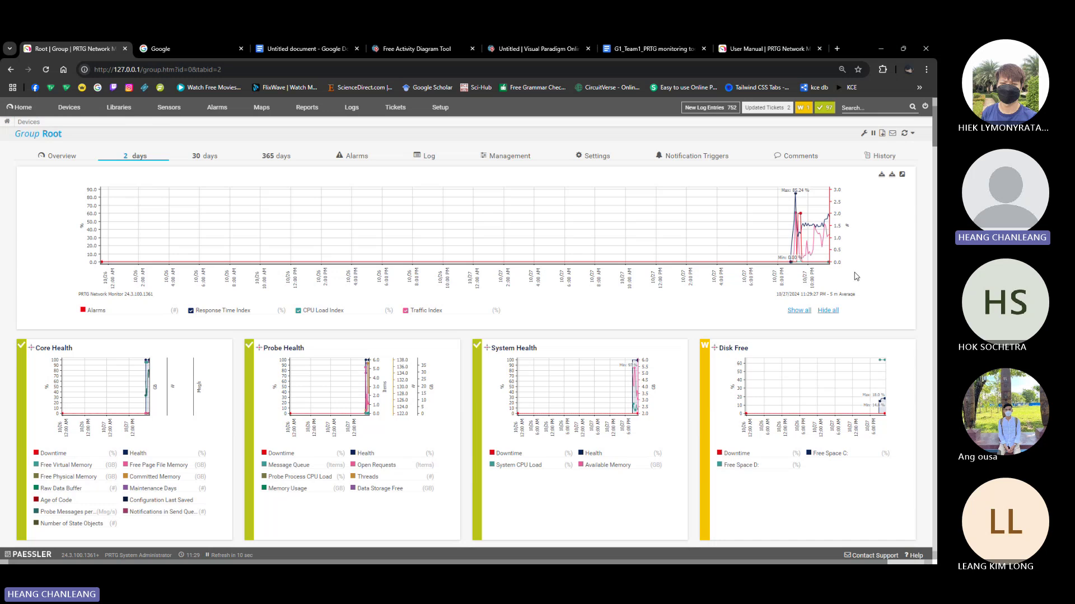
scroll(848, 280, down, 1)
scroll(848, 279, down, 3)
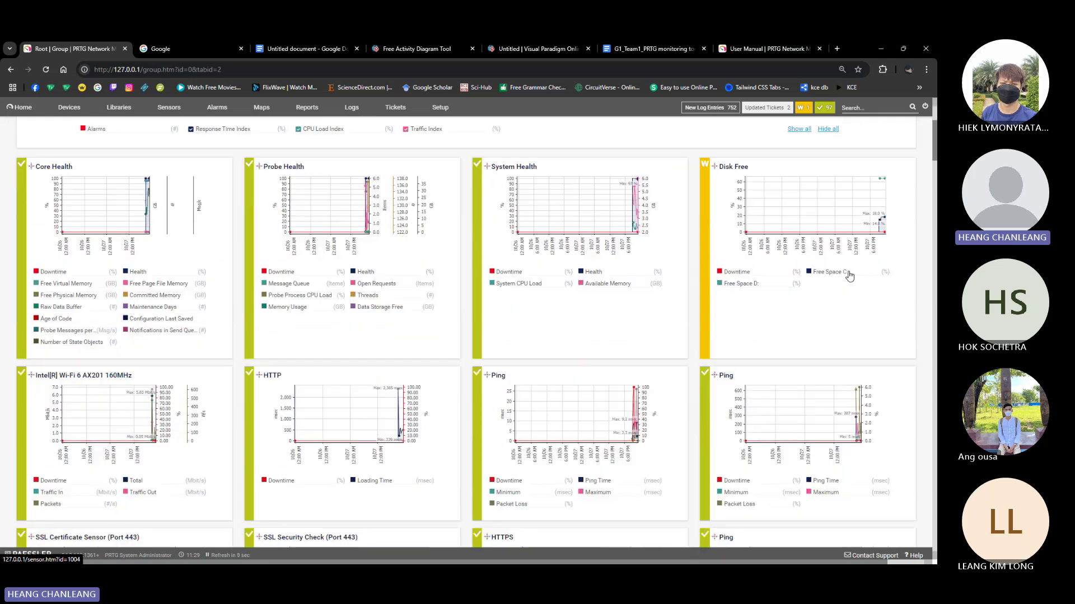
scroll(849, 276, down, 1)
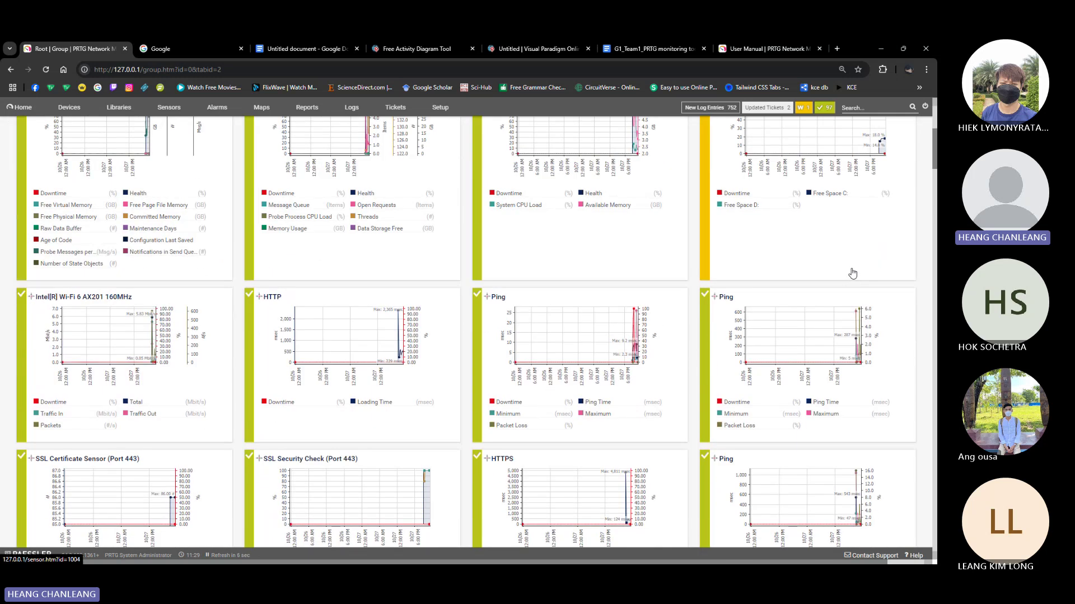
scroll(852, 273, down, 8)
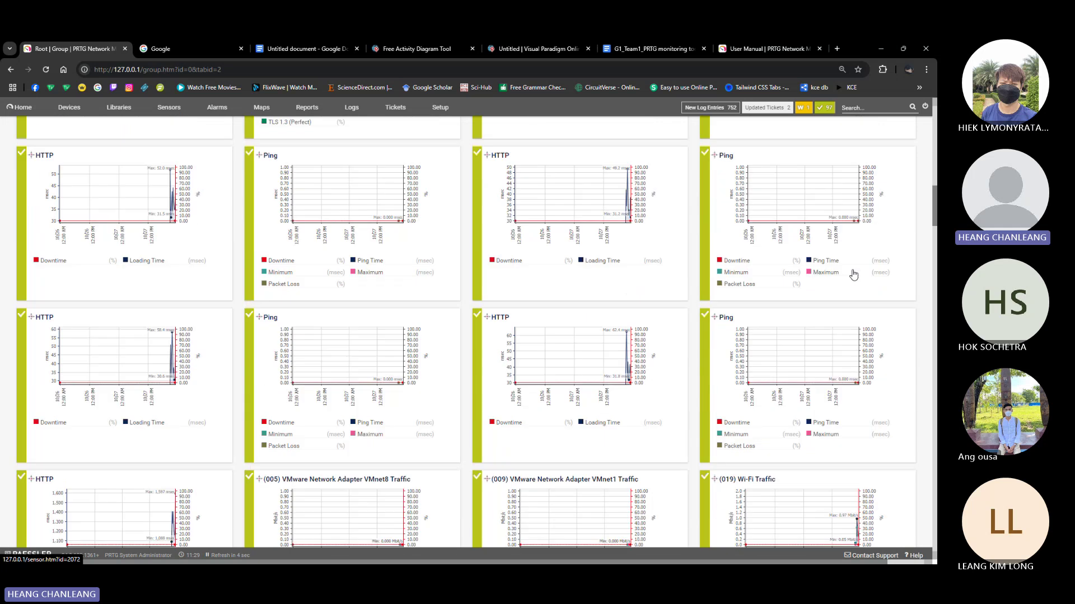
scroll(853, 274, down, 3)
scroll(853, 273, down, 3)
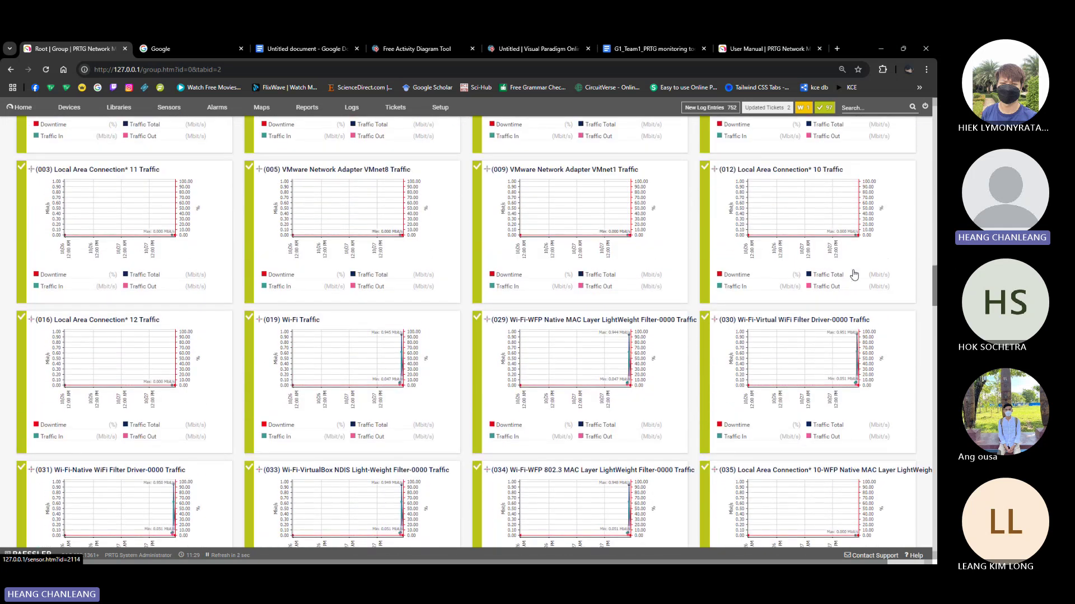
scroll(853, 274, down, 4)
scroll(852, 272, down, 10)
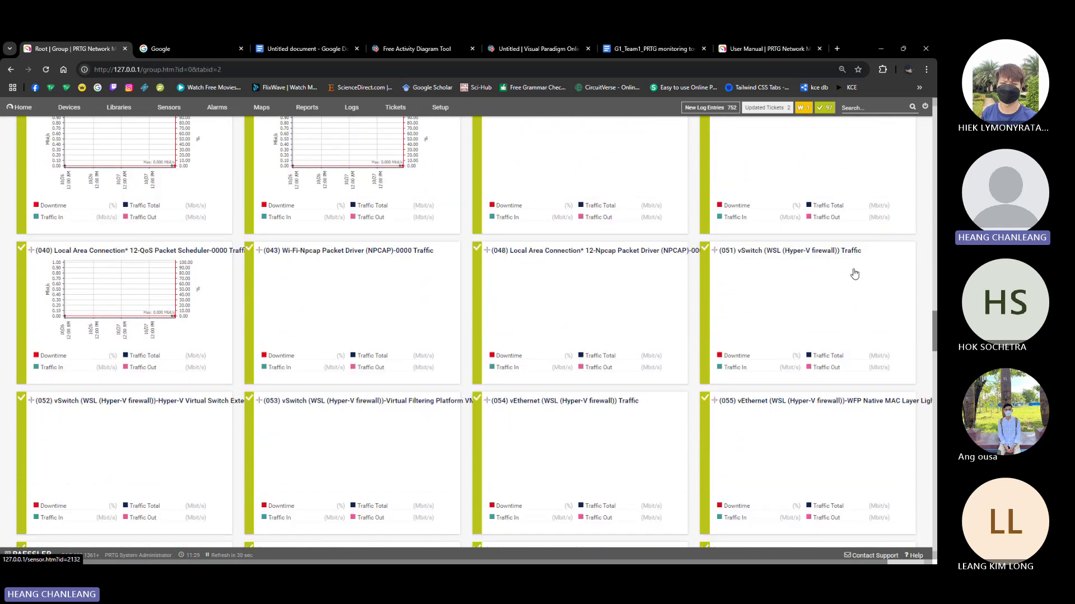
drag(935, 353, 934, 112)
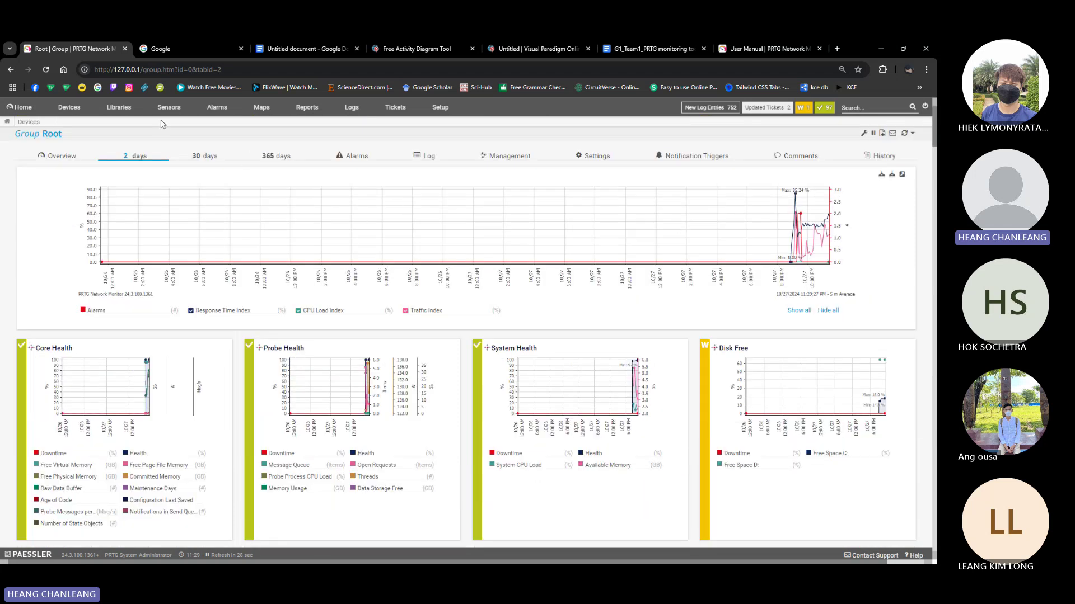
- Open INFO sec client 1 from the device list and examine its sensor overview and 2 days graphs
click(75, 109)
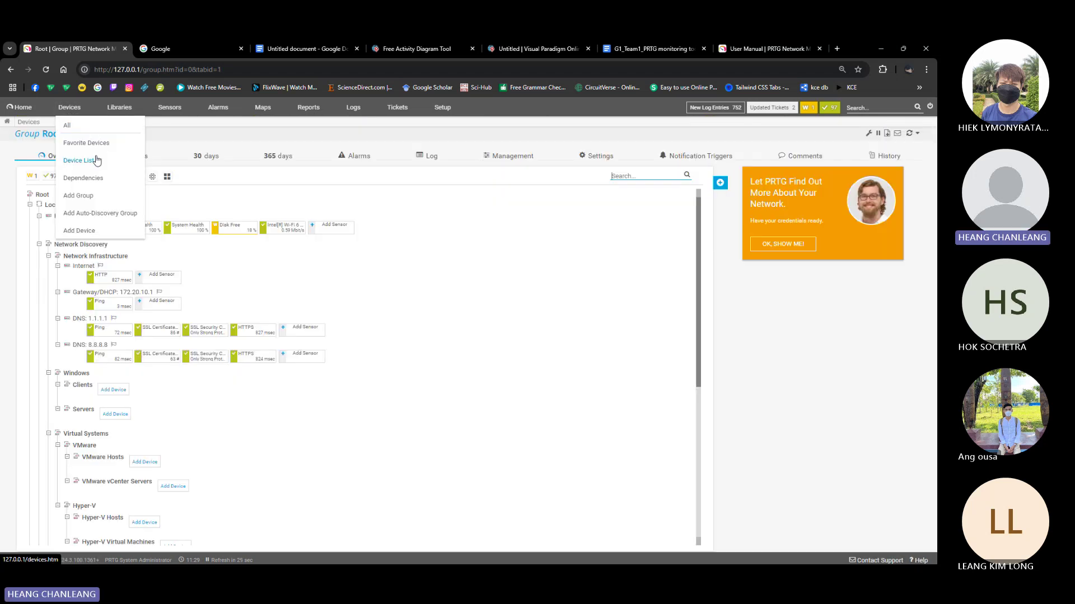
click(95, 161)
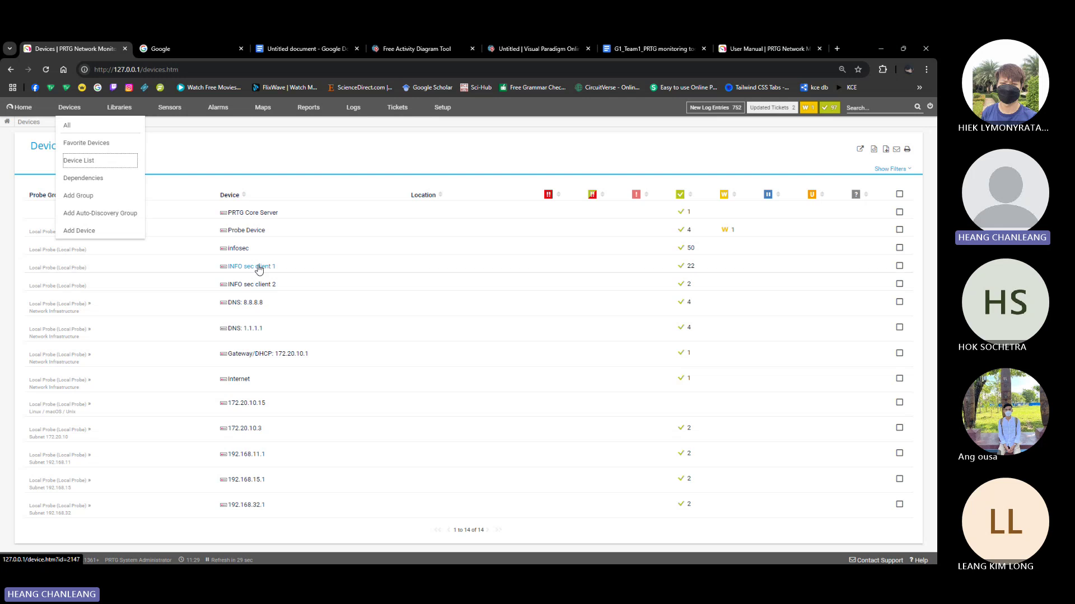
click(259, 269)
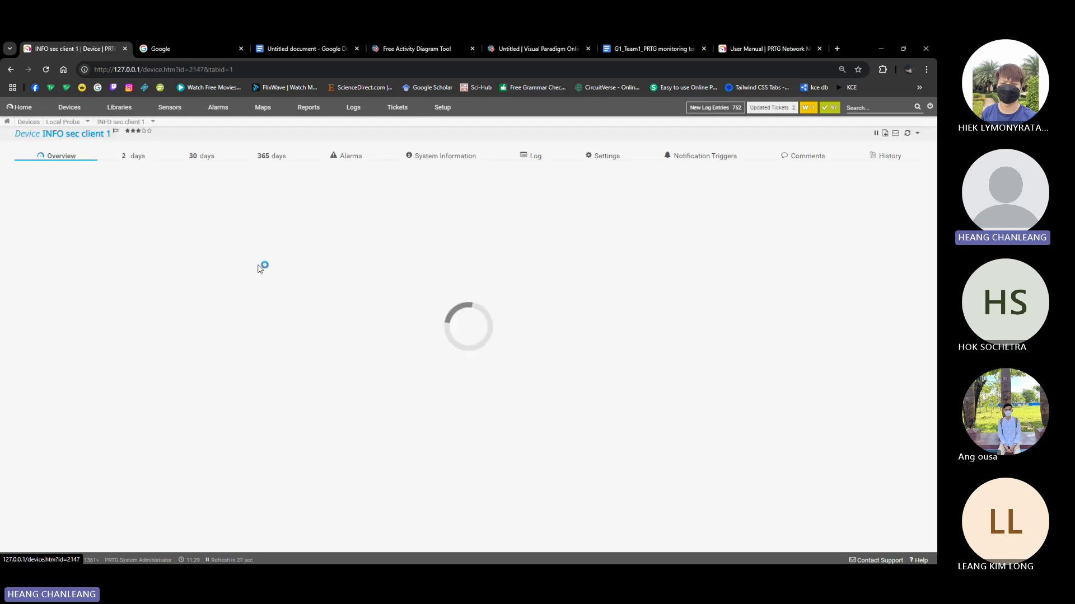
mouse_move(399, 311)
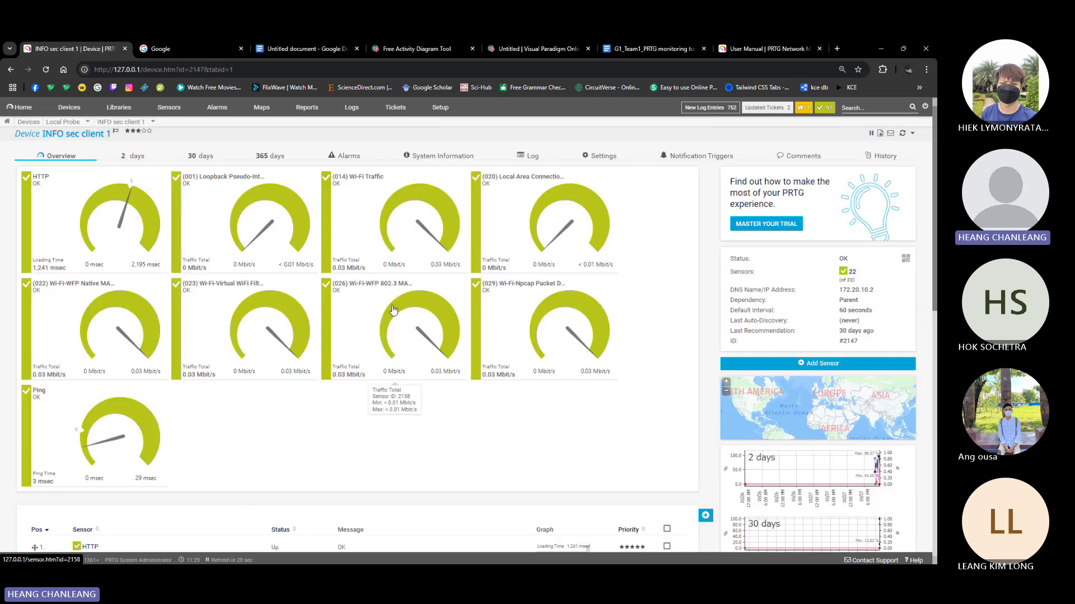
scroll(400, 311, down, 5)
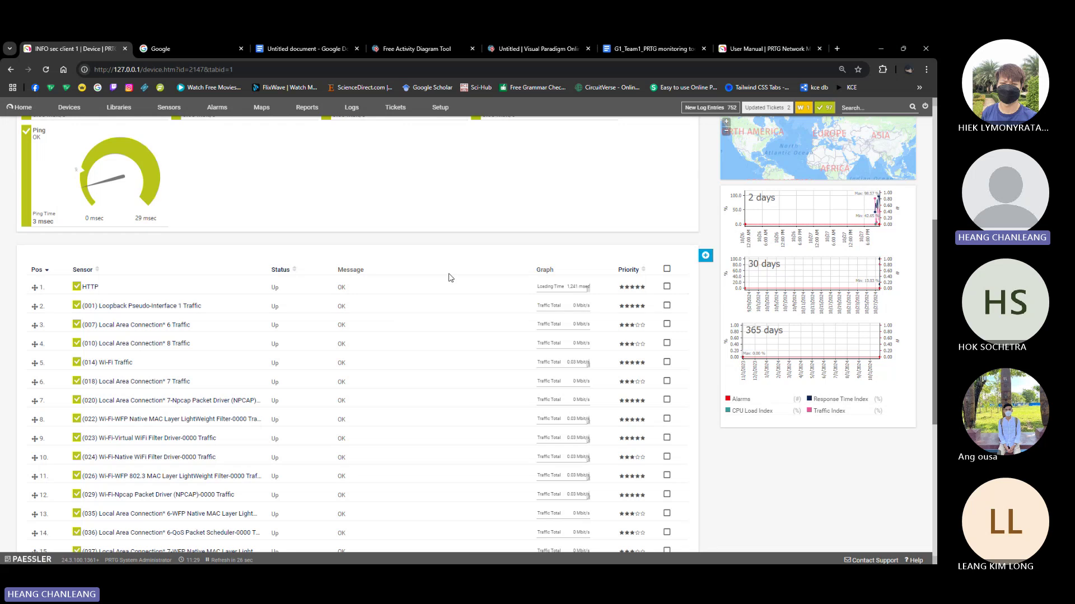
scroll(448, 276, down, 5)
scroll(449, 278, up, 10)
click(152, 157)
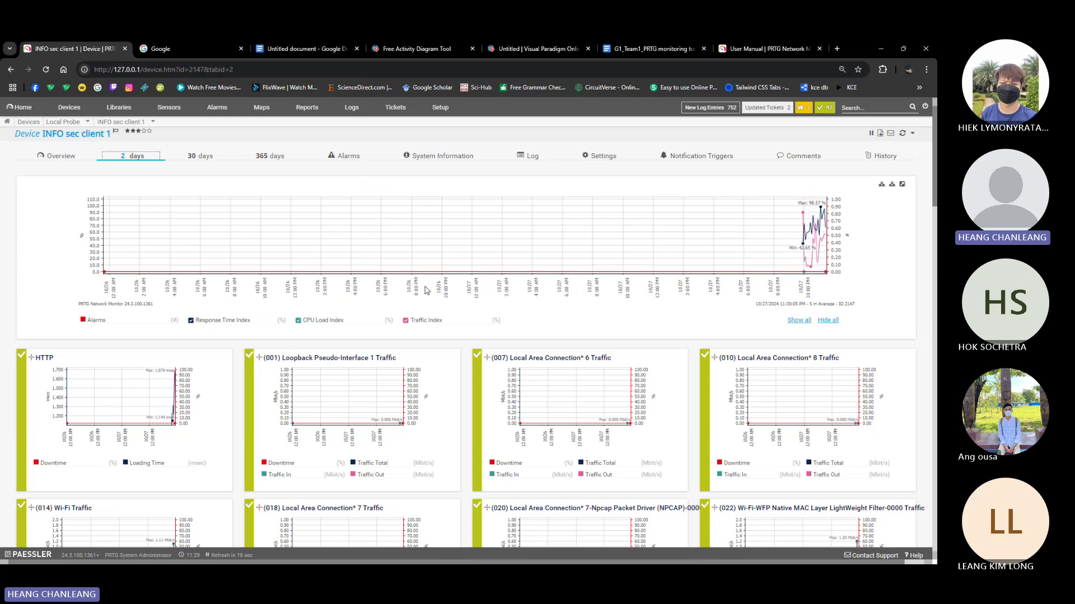
- Switch back to the G1_Team1_PRTG monitoring tool document and view its Self-Evaluation and Reference sections
click(644, 49)
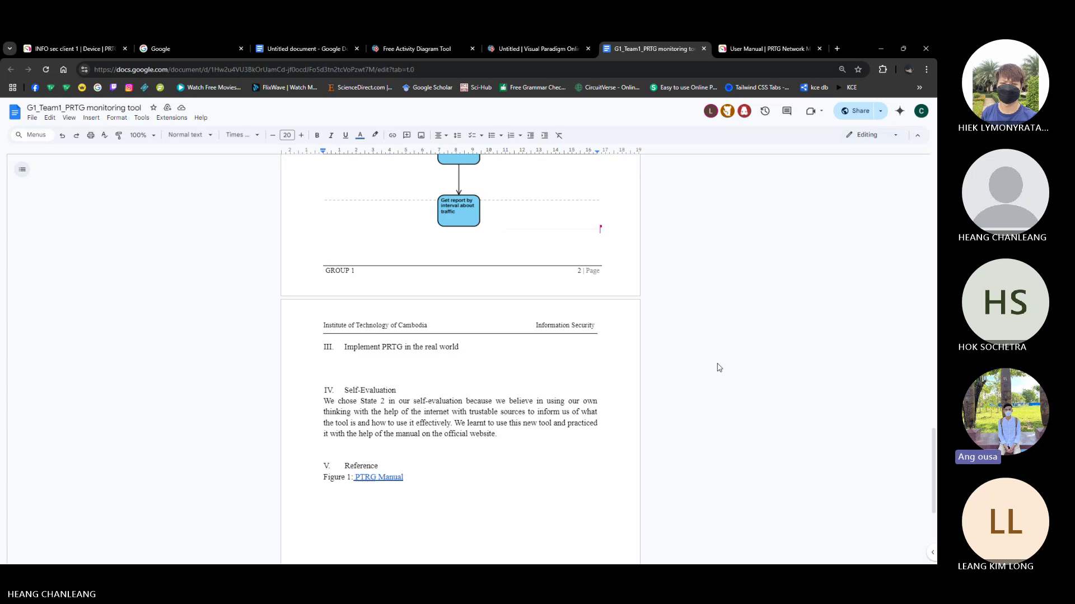
scroll(719, 367, down, 3)
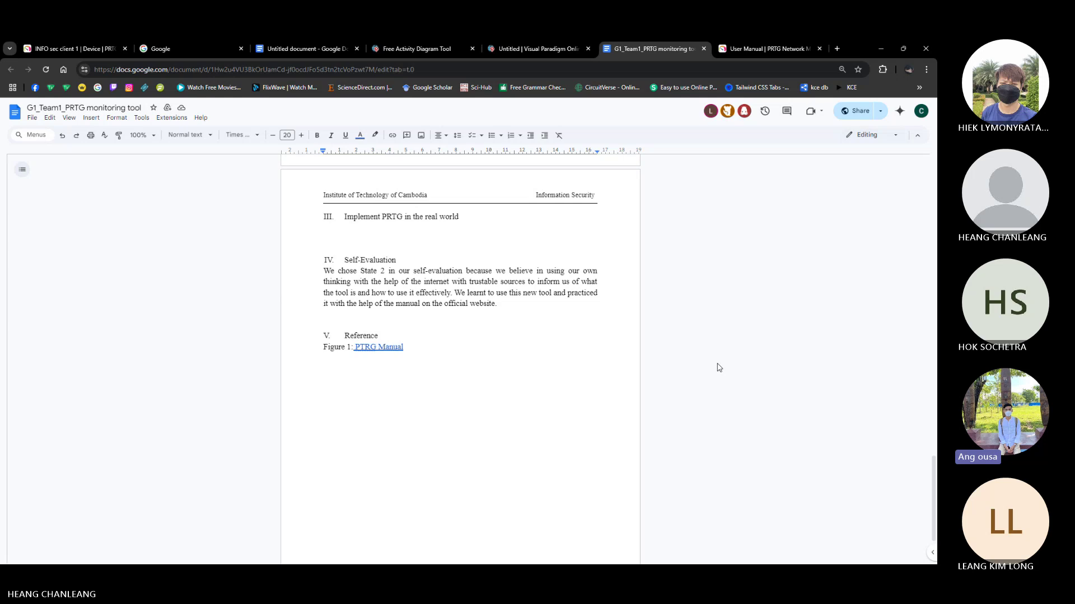